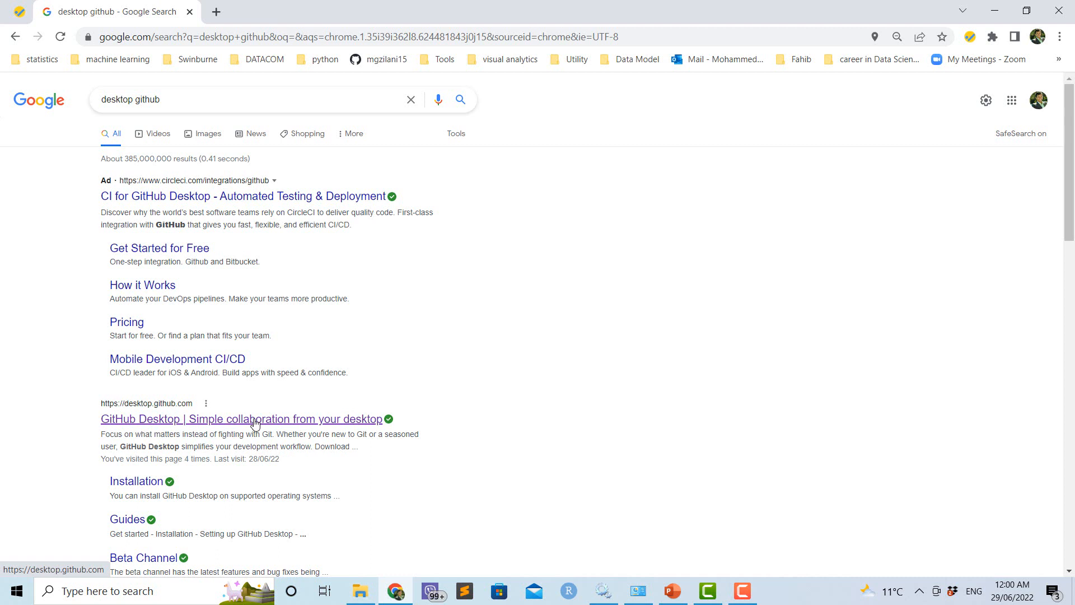
Download the 64-bit Windows installer from the GitHub Desktop website and show the browser's list of downloads
{"action": "left_click", "coordinate": [255, 421]}
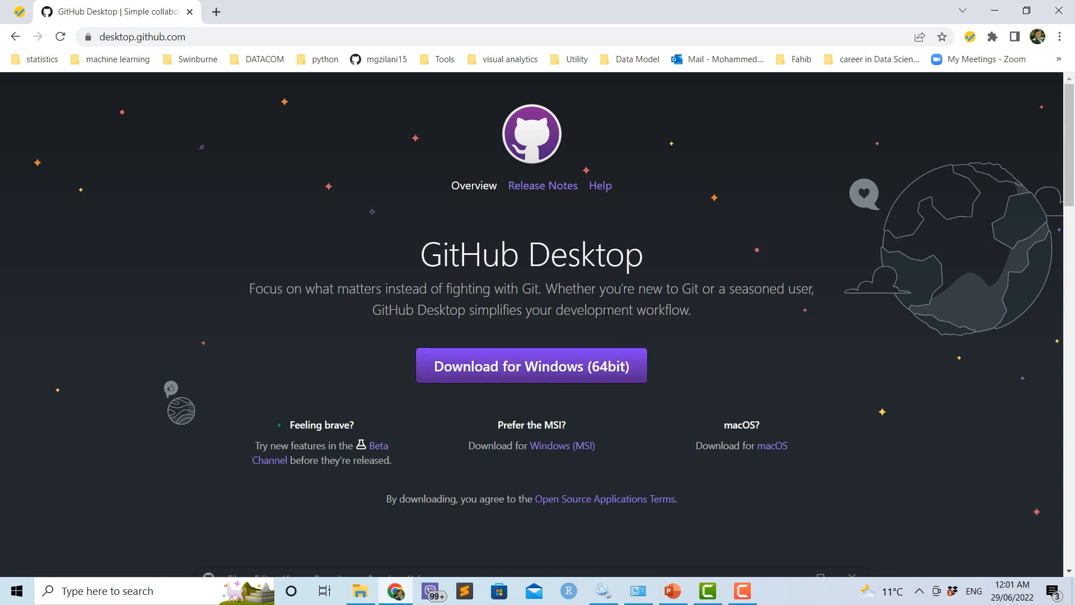
{"action": "left_click", "coordinate": [458, 368]}
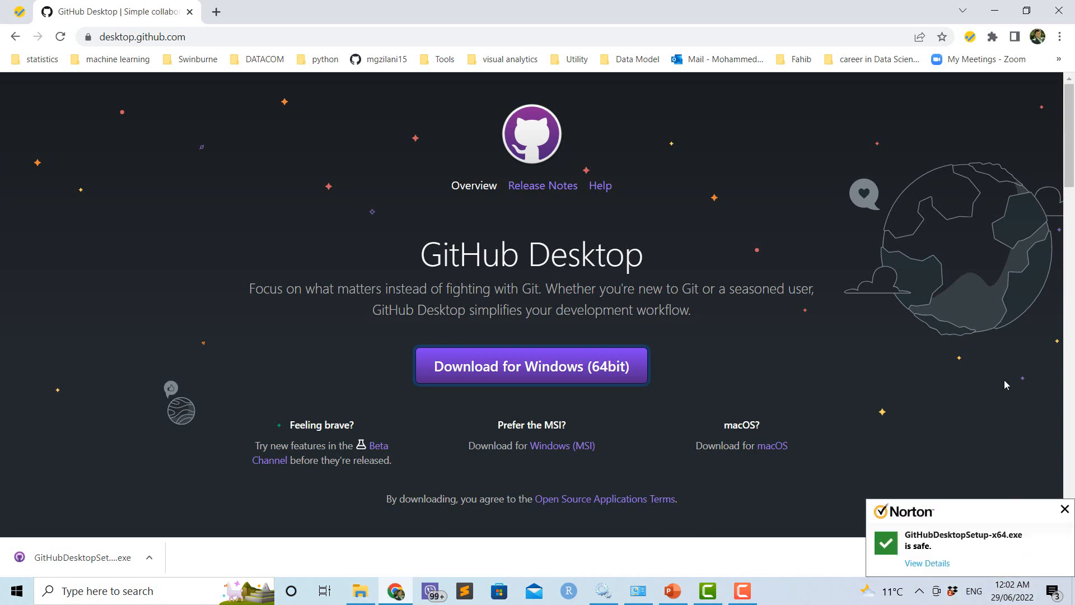
{"action": "left_click", "coordinate": [1065, 511]}
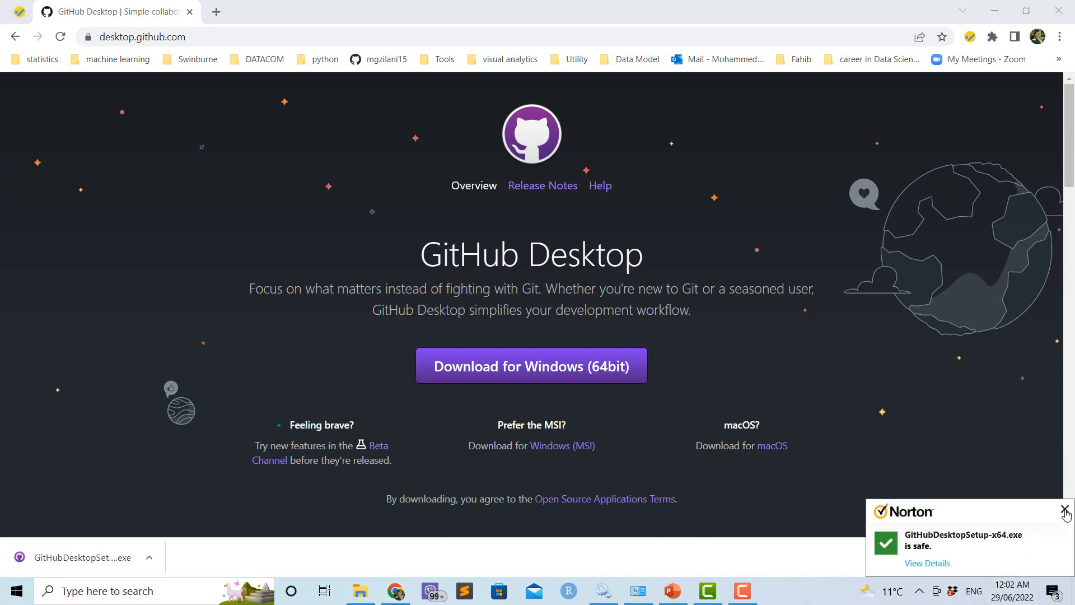
{"action": "left_click", "coordinate": [1025, 558]}
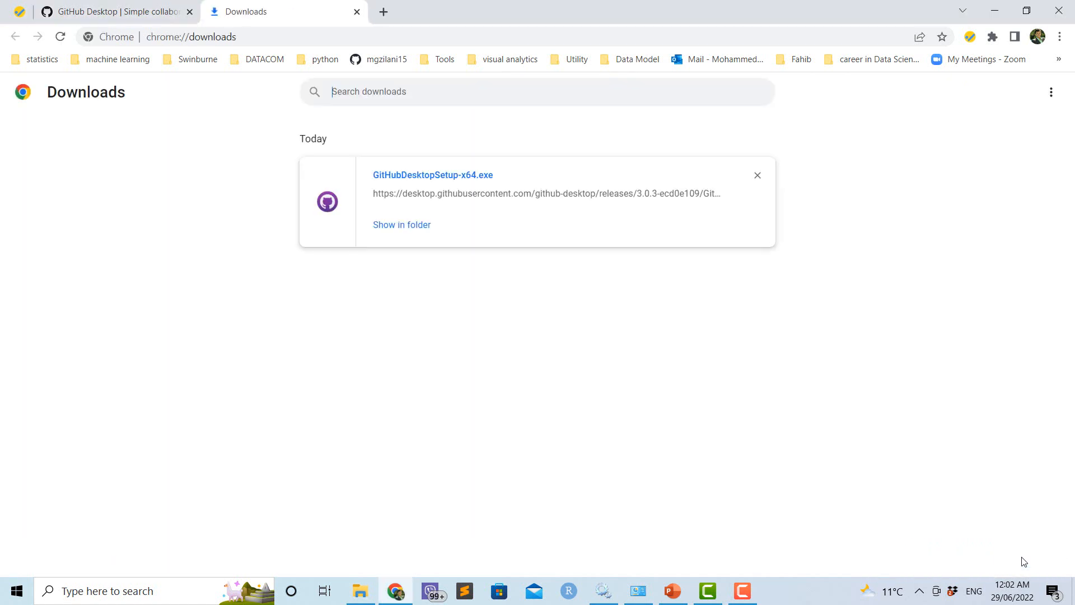
Run GitHubDesktopSetup-x64 from the Downloads folder and minimize the open Explorer, Chrome and PowerPoint windows
{"action": "left_click", "coordinate": [407, 230]}
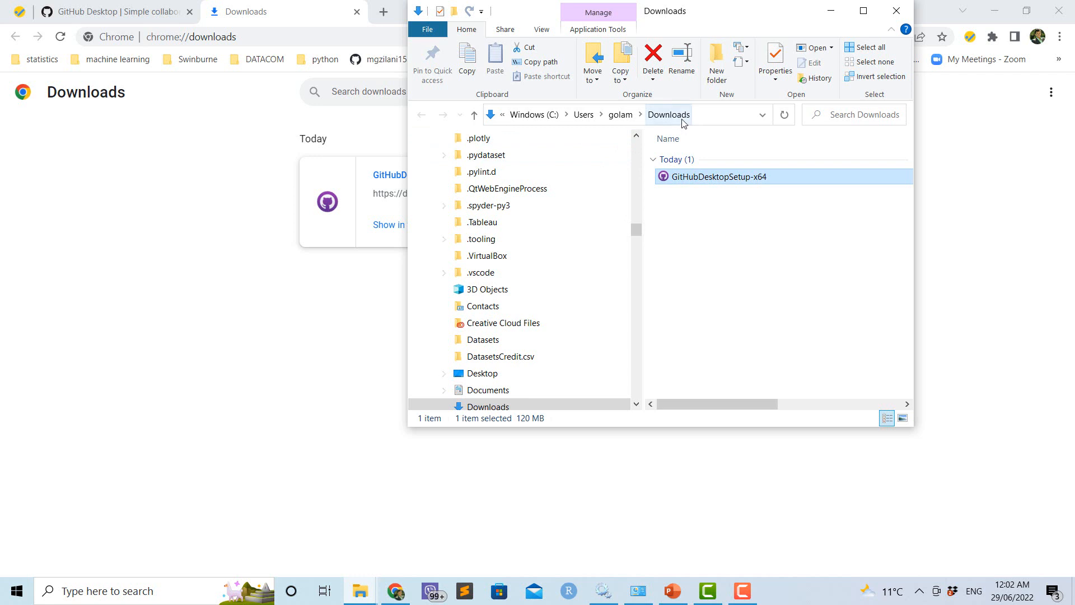
{"action": "double_click", "coordinate": [732, 181]}
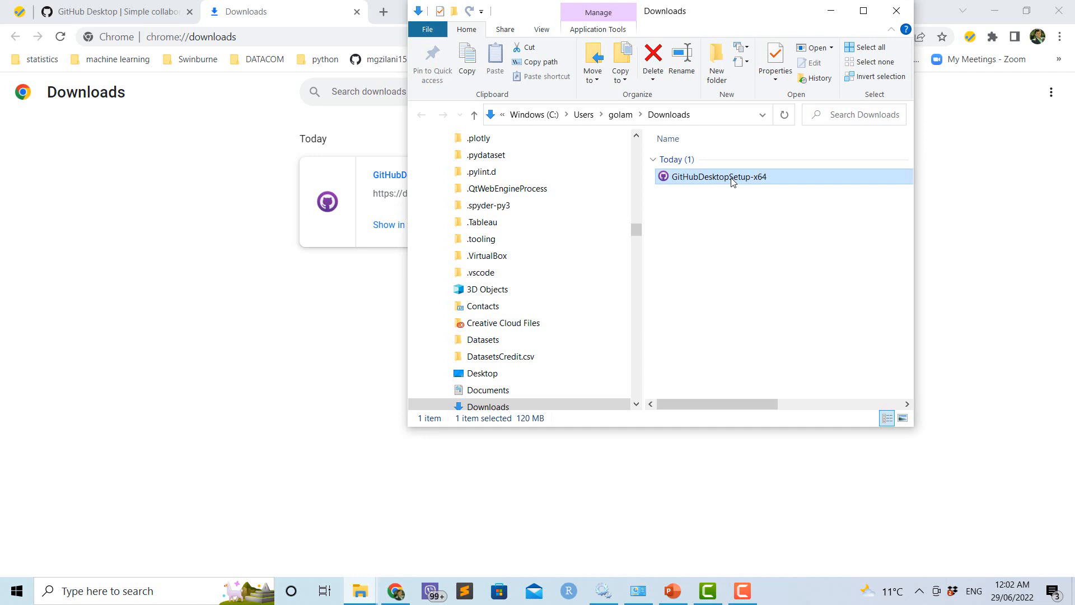
{"action": "left_click", "coordinate": [831, 11]}
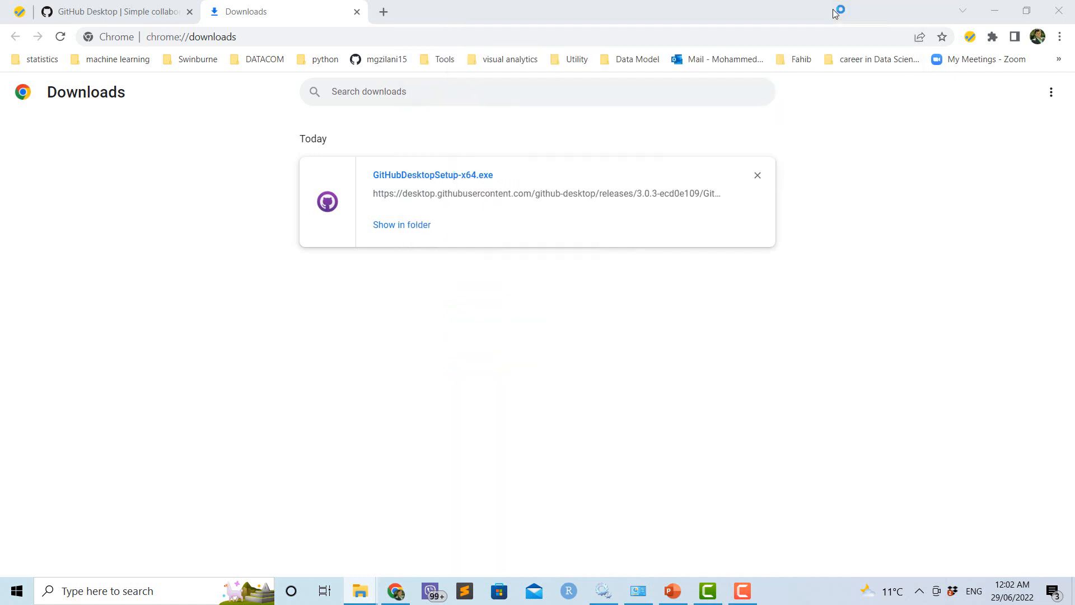
{"action": "left_click", "coordinate": [1001, 12]}
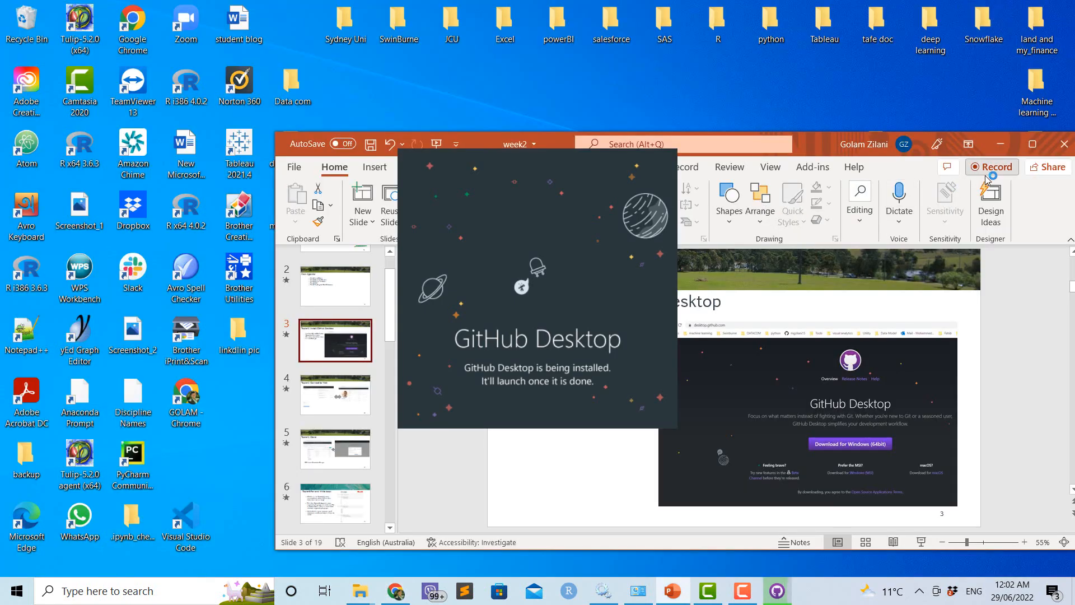
{"action": "left_click", "coordinate": [1000, 144]}
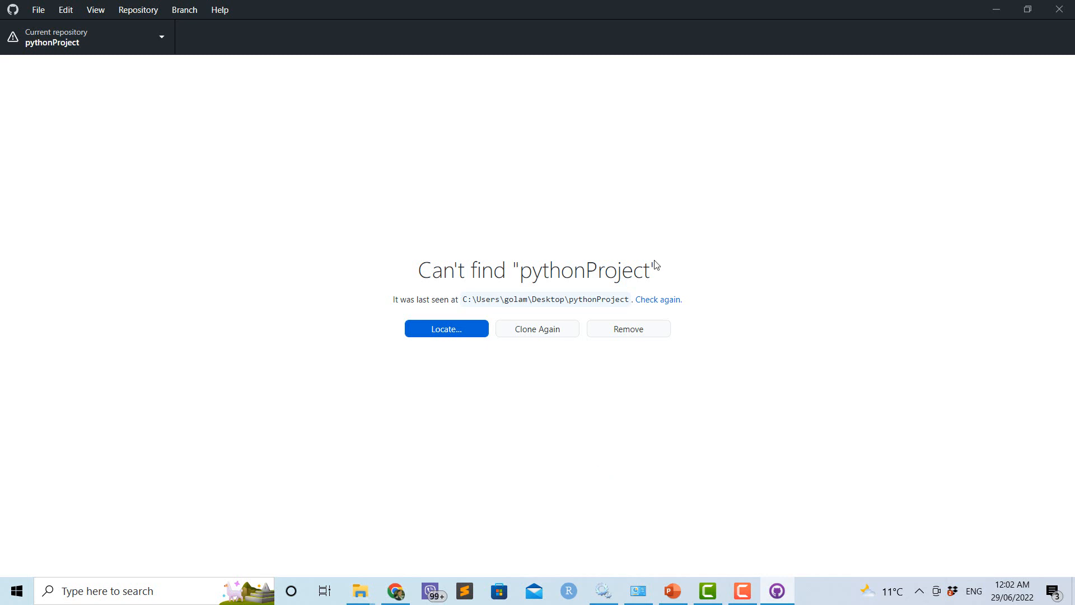
Remove the missing pythonProject repository from GitHub Desktop and close the repository list
{"action": "left_click", "coordinate": [635, 333]}
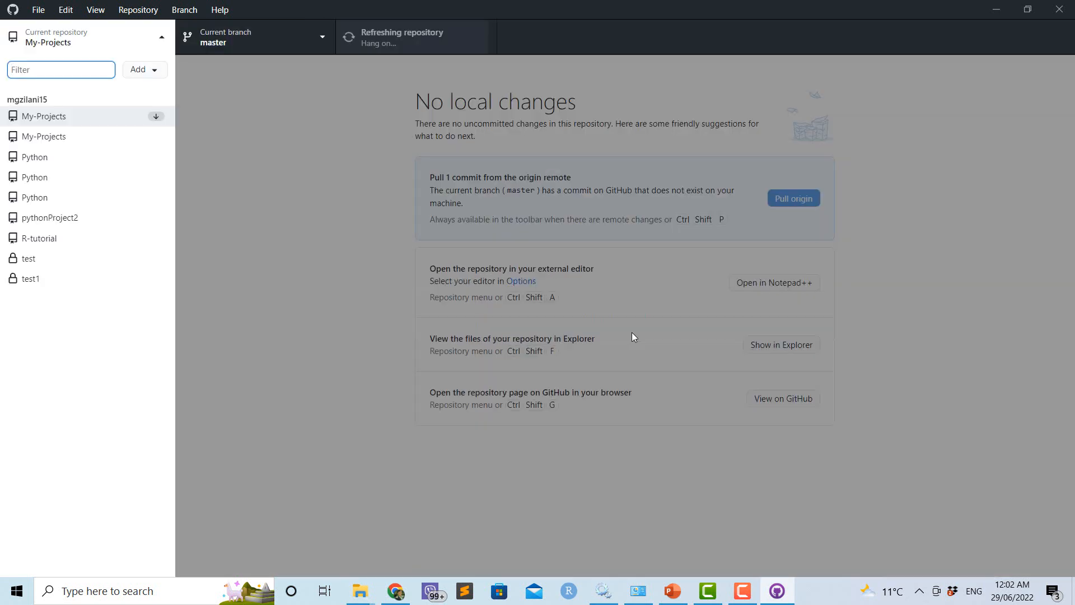
{"action": "left_click", "coordinate": [277, 189]}
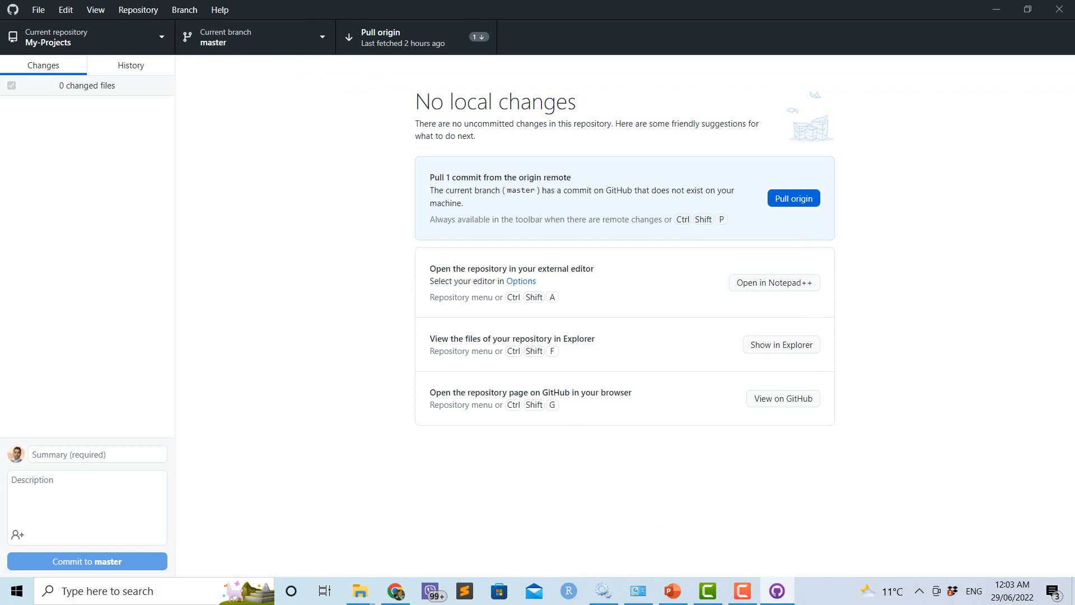
Switch to Chrome, open the bookmarked GitHub profile in a new tab and sign in with the saved credentials
{"action": "left_click", "coordinate": [396, 592]}
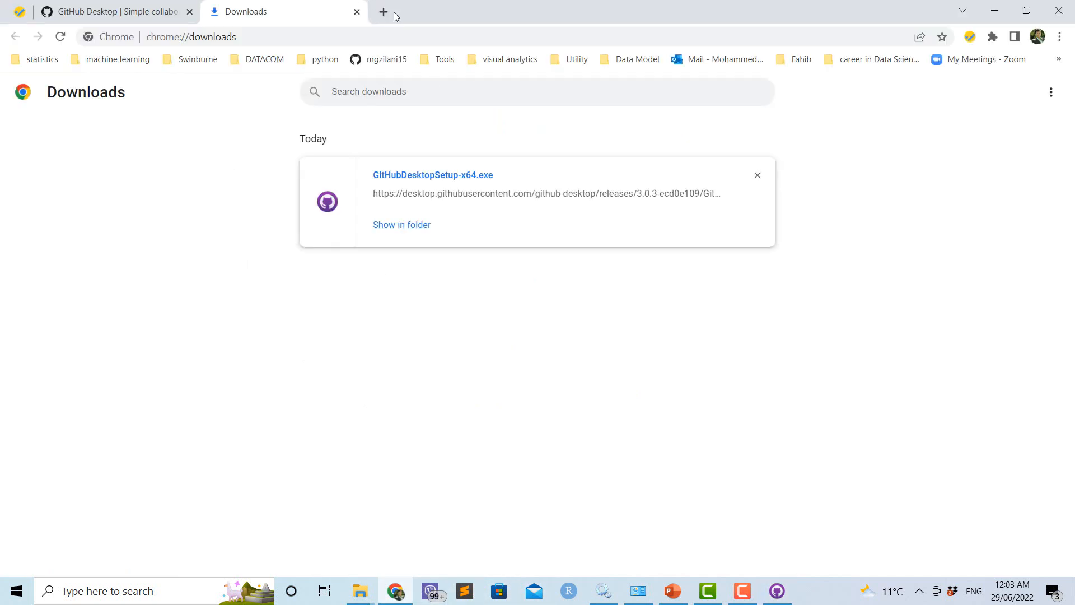
{"action": "left_click", "coordinate": [384, 12]}
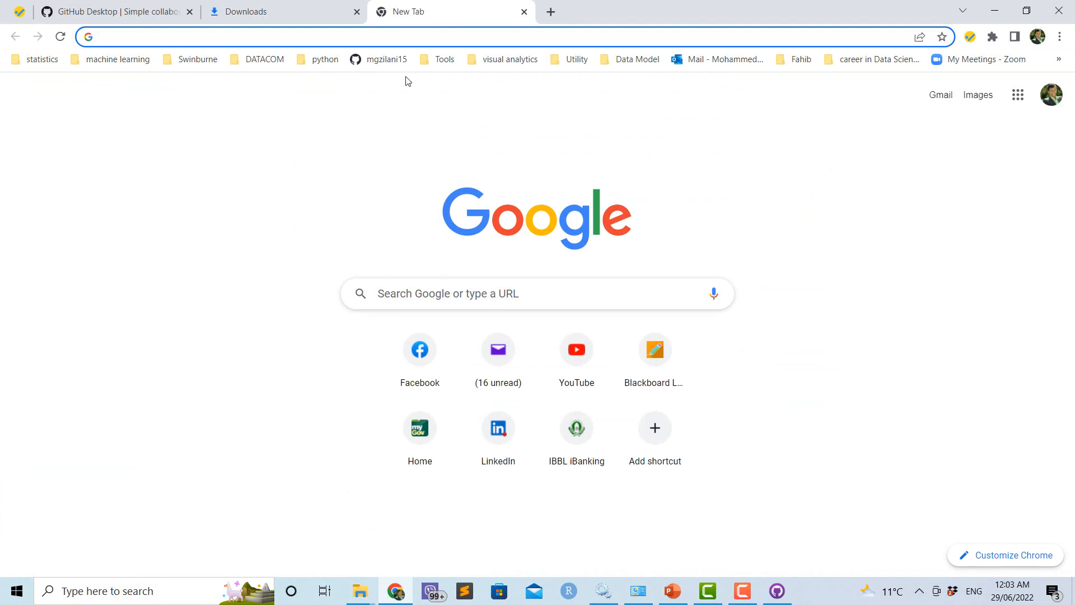
{"action": "left_click", "coordinate": [386, 59]}
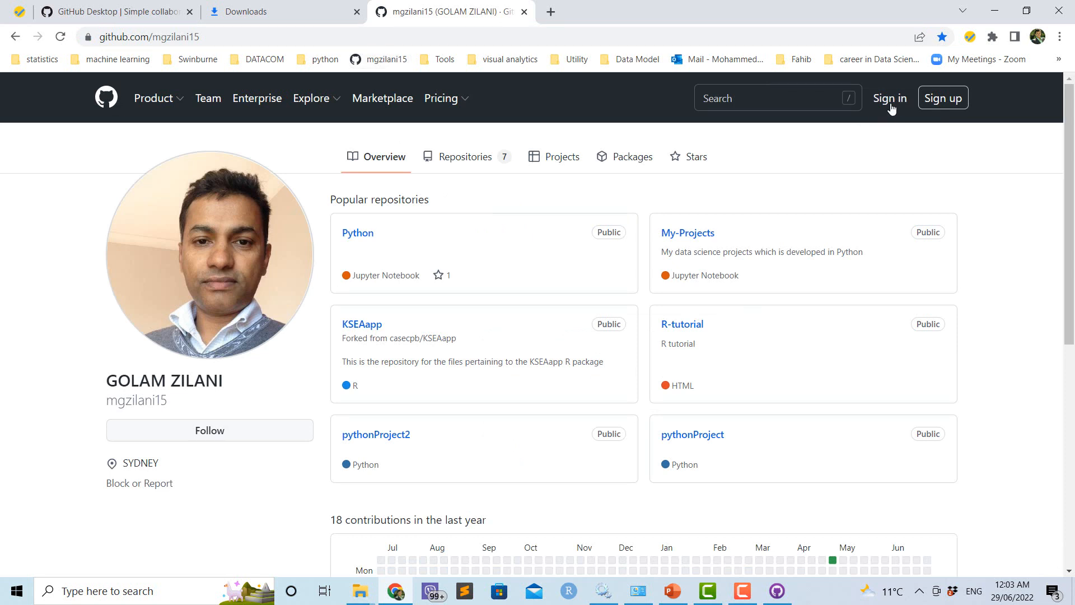
{"action": "left_click", "coordinate": [890, 104]}
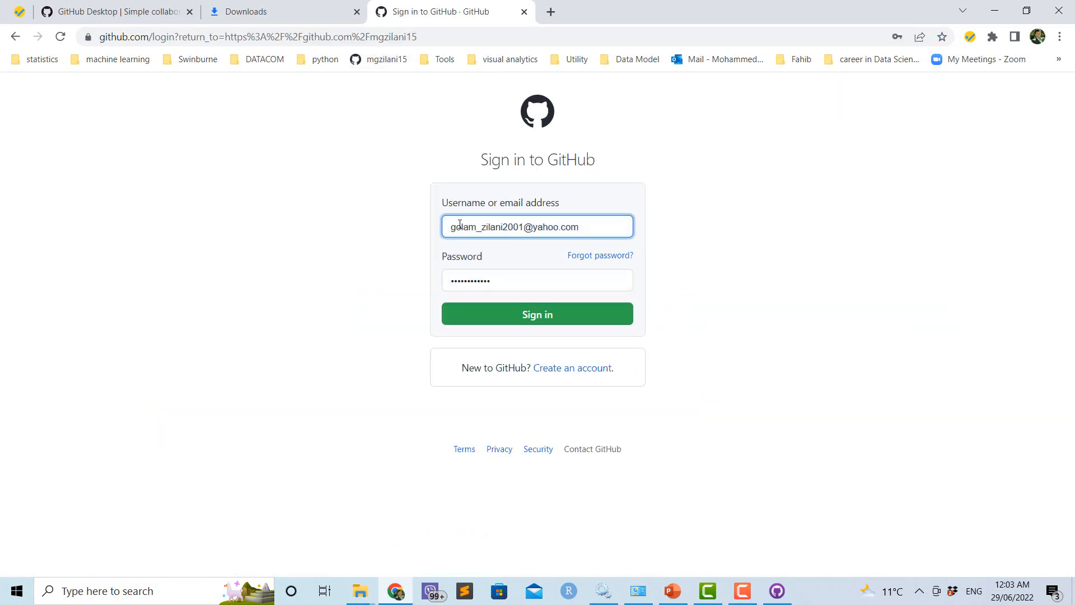
{"action": "left_click", "coordinate": [537, 324]}
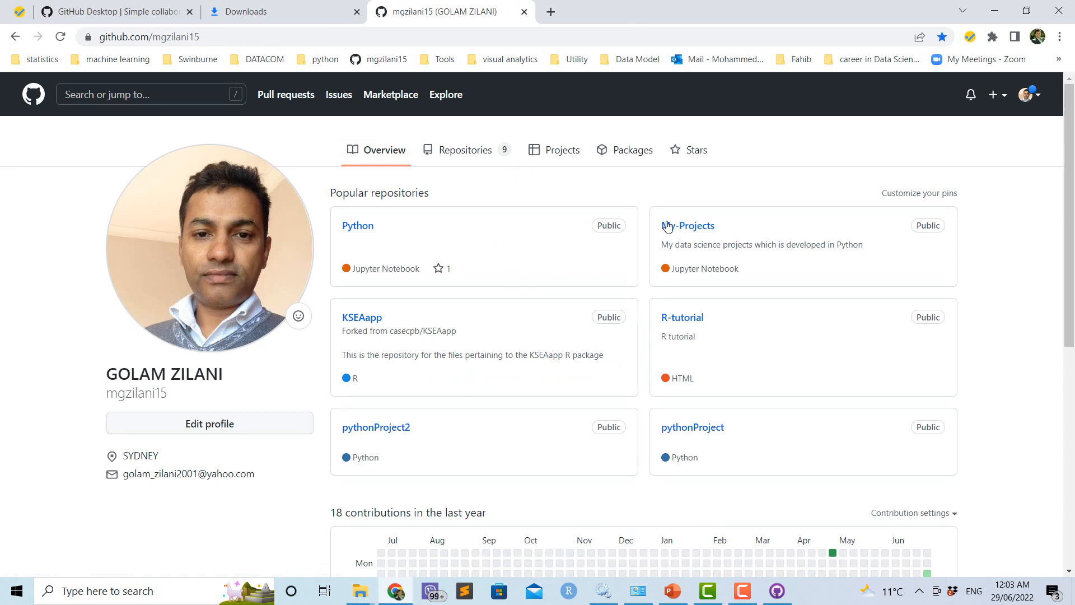
Open the pythonProject repository on the GitHub profile and copy its web address
{"action": "left_click", "coordinate": [778, 592]}
{"action": "left_click", "coordinate": [778, 591]}
{"action": "left_click", "coordinate": [692, 431]}
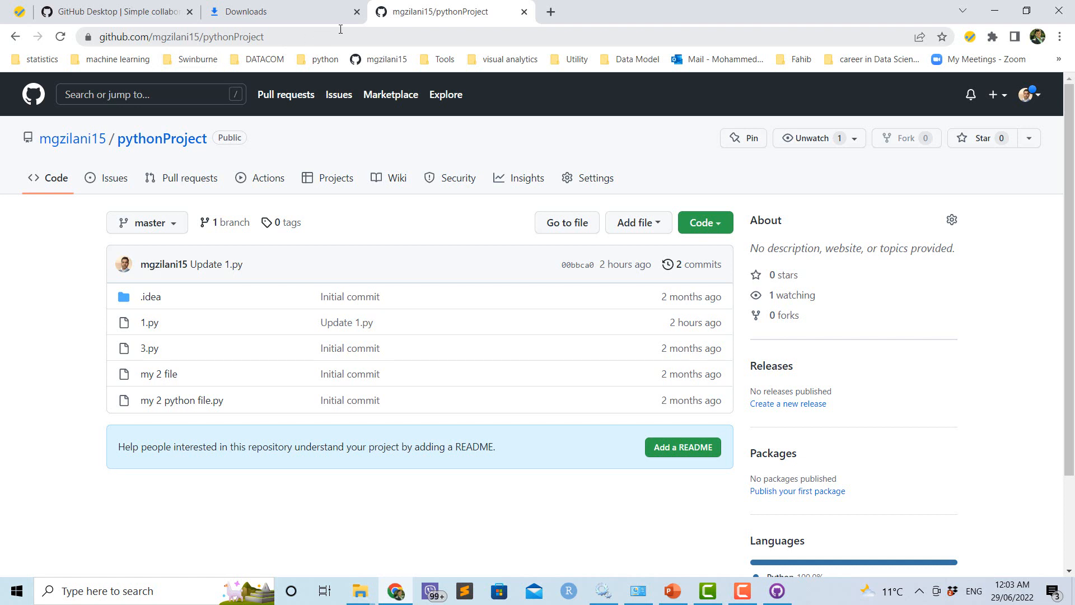
{"action": "left_click", "coordinate": [326, 37]}
{"action": "key", "text": "ctrl+c"}
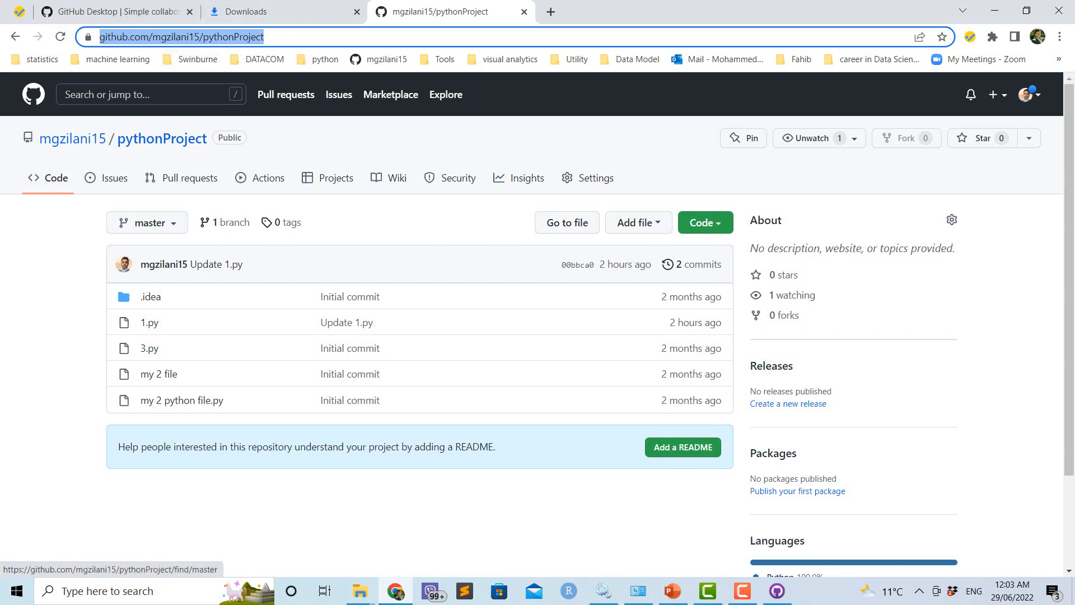
In GitHub Desktop, clone the pythonProject repository from the copied URL into the default Desktop path
{"action": "left_click", "coordinate": [777, 591]}
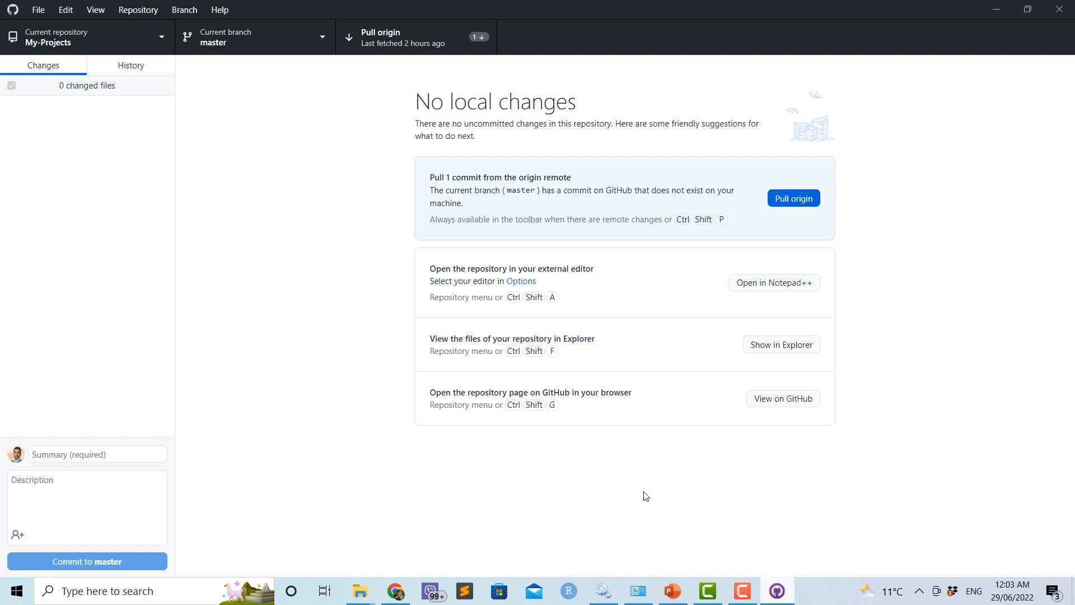
{"action": "left_click", "coordinate": [39, 11]}
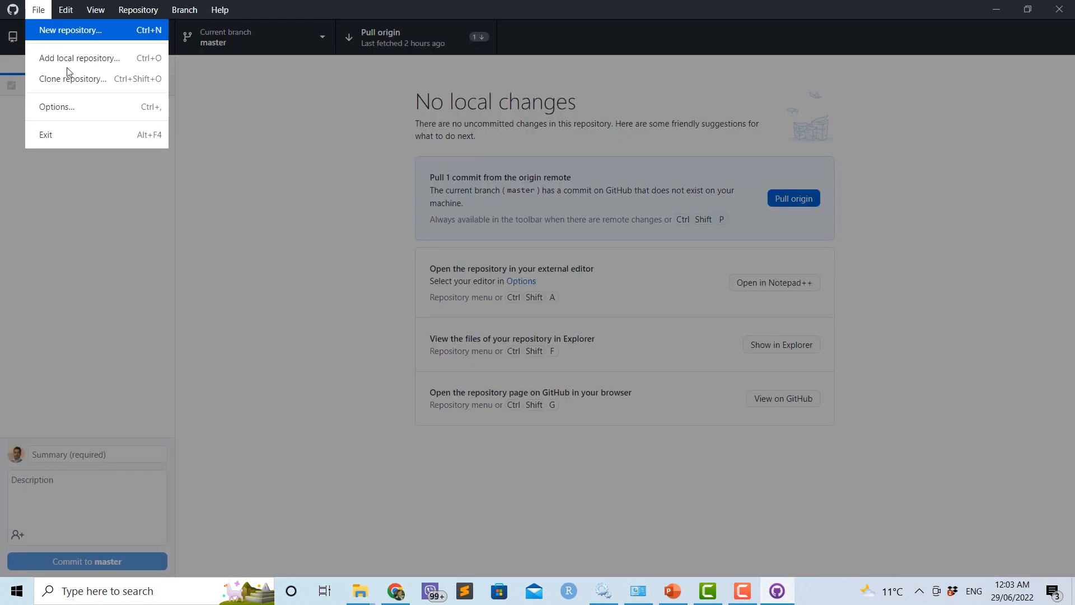
{"action": "left_click", "coordinate": [73, 82]}
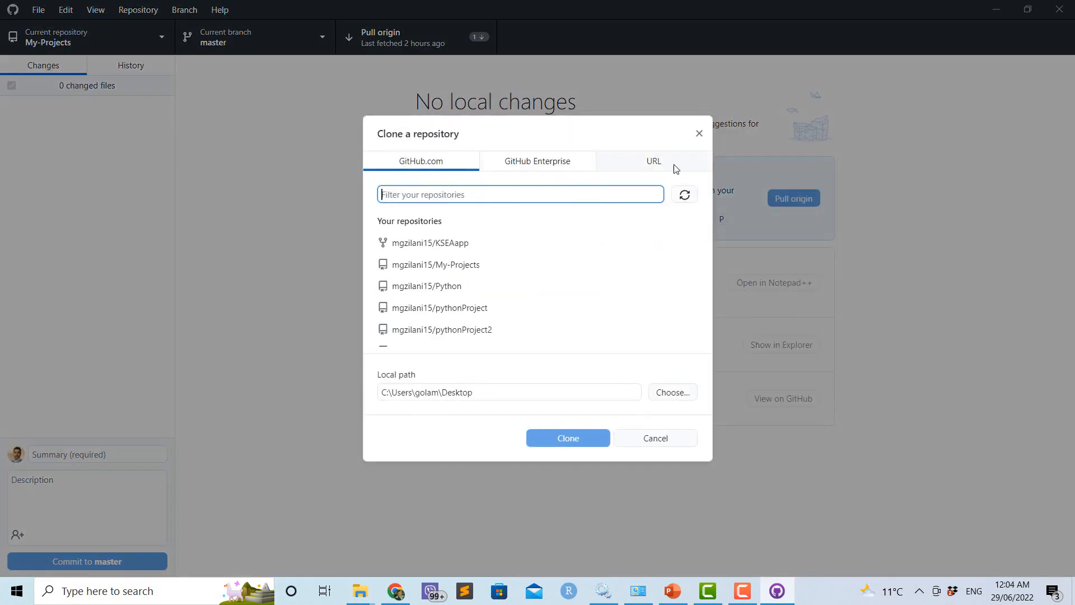
{"action": "left_click", "coordinate": [651, 163]}
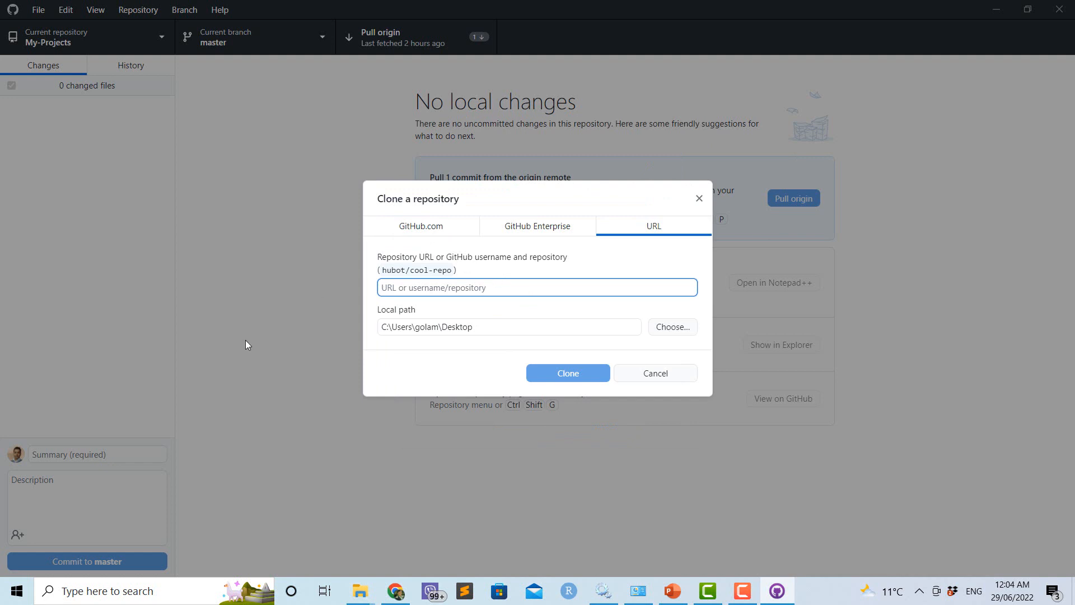
{"action": "key", "text": "ctrl+v"}
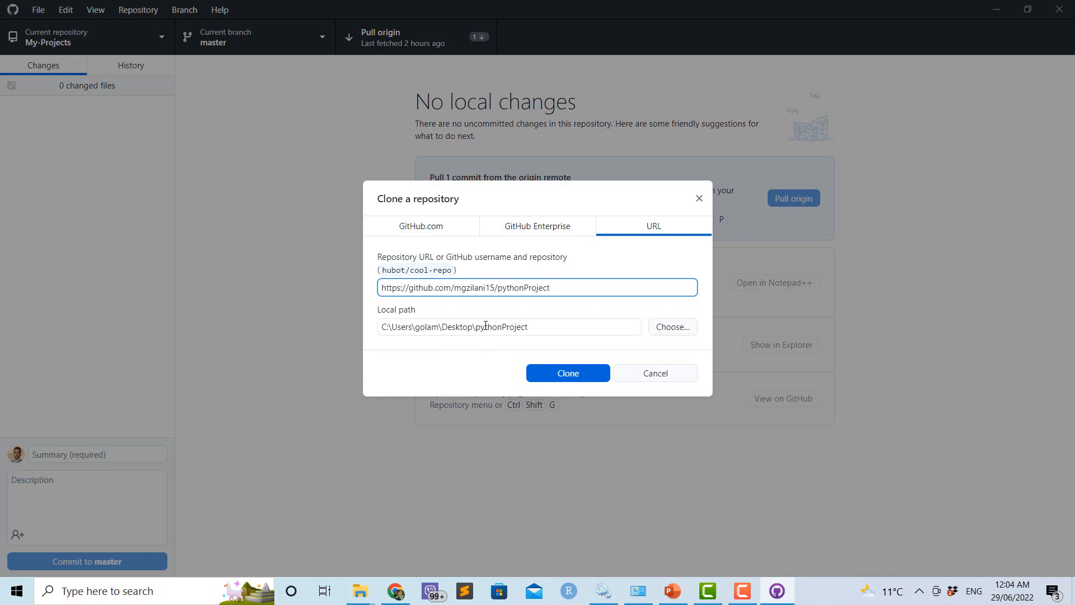
{"action": "left_click", "coordinate": [569, 373]}
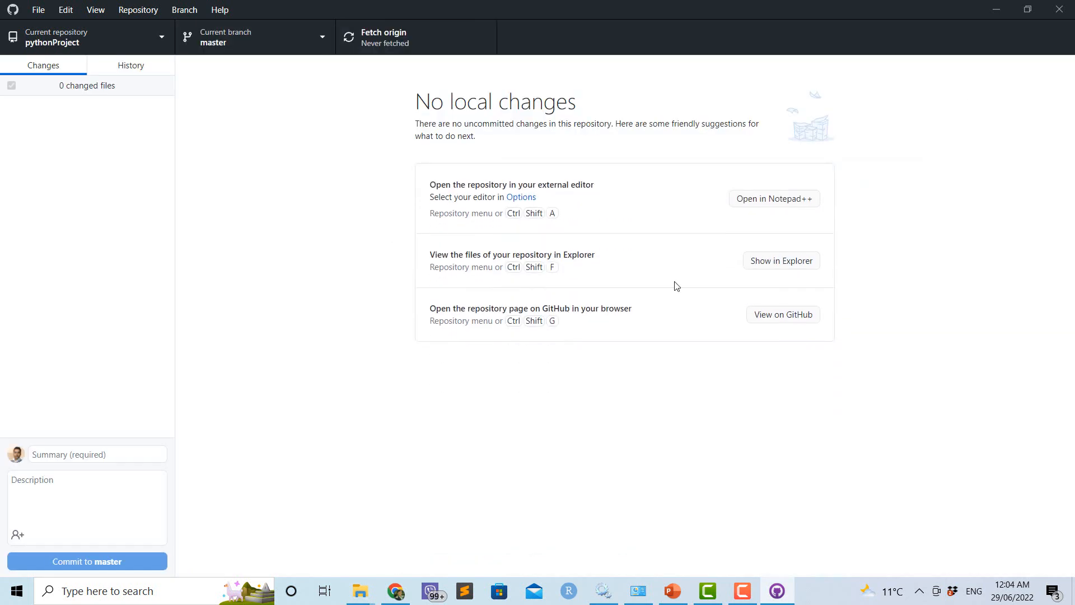
Minimize GitHub Desktop and Chrome and open the cloned pythonProject folder on the desktop
{"action": "left_click", "coordinate": [1001, 10]}
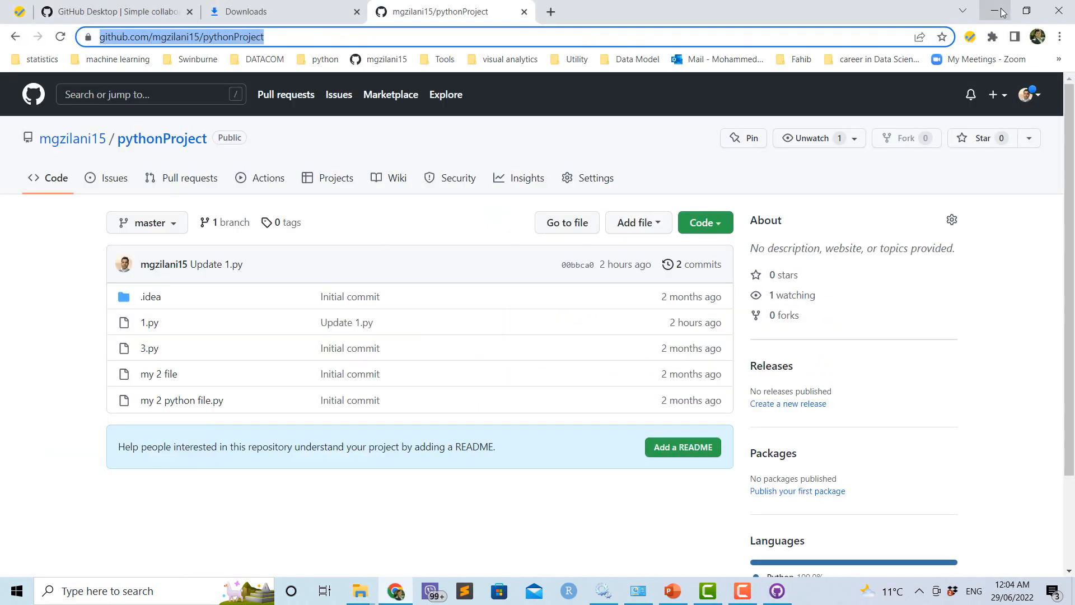
{"action": "left_click", "coordinate": [1001, 11]}
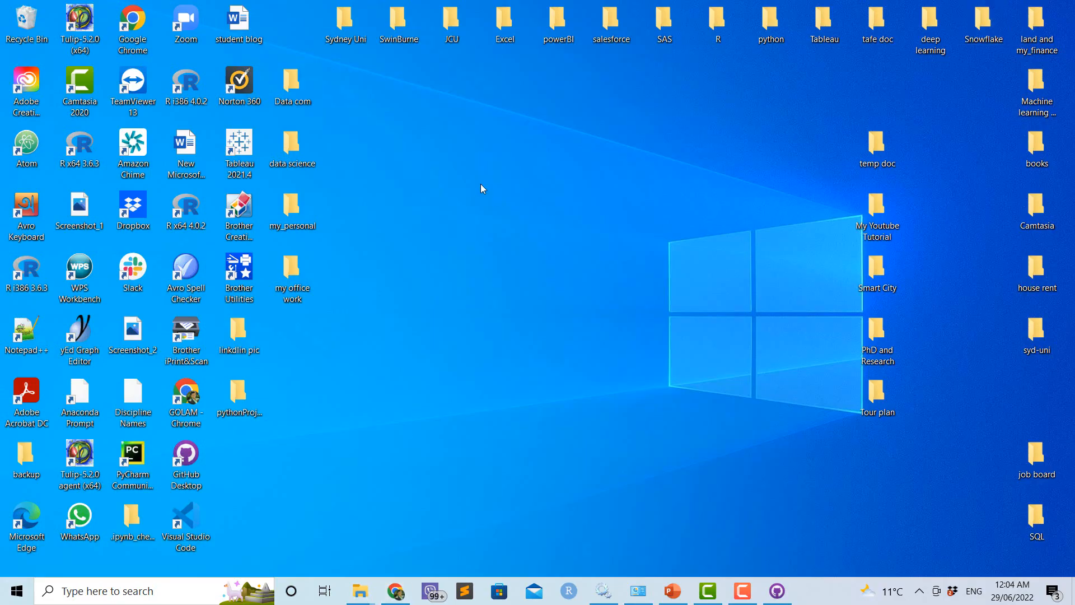
{"action": "double_click", "coordinate": [242, 404]}
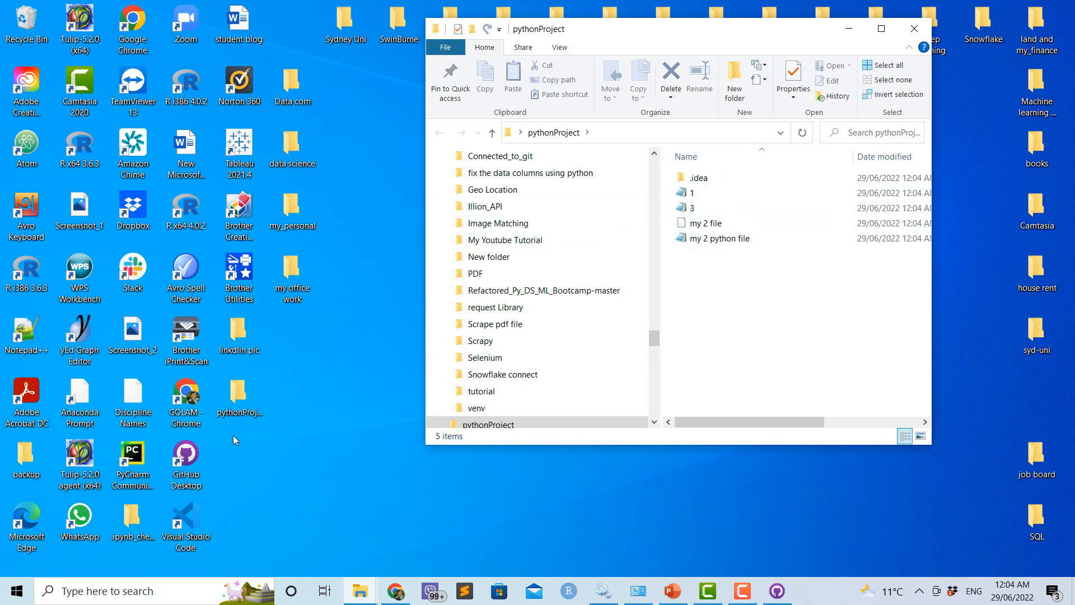
Compare the cloned folder's files with the pythonProject page in Chrome and GitHub Desktop, then return to the folder
{"action": "left_click", "coordinate": [395, 591]}
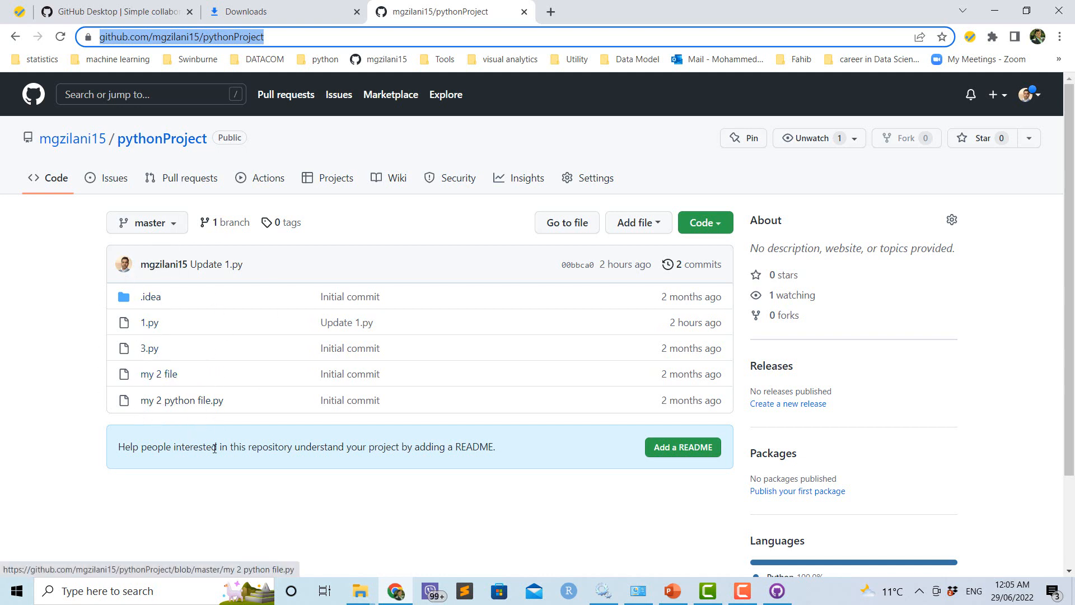
{"action": "left_click", "coordinate": [780, 595]}
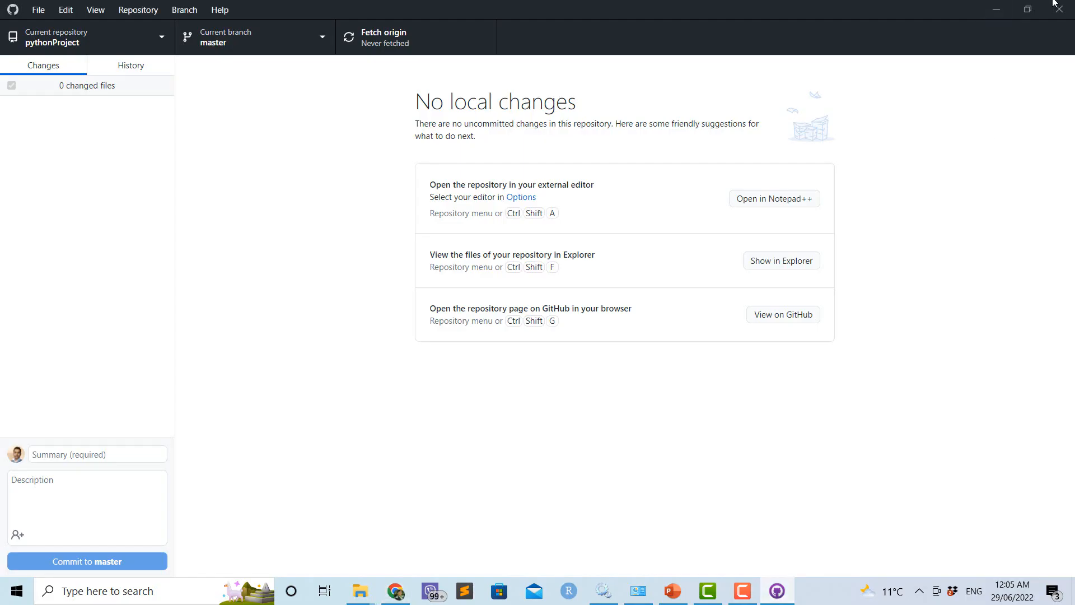
{"action": "left_click", "coordinate": [996, 10]}
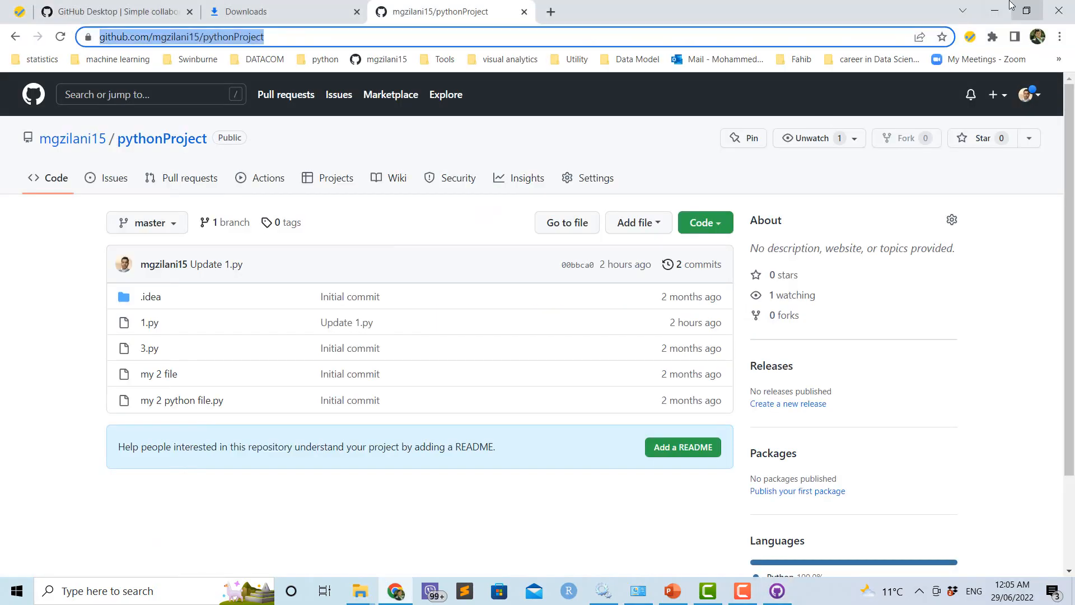
{"action": "left_click", "coordinate": [996, 11]}
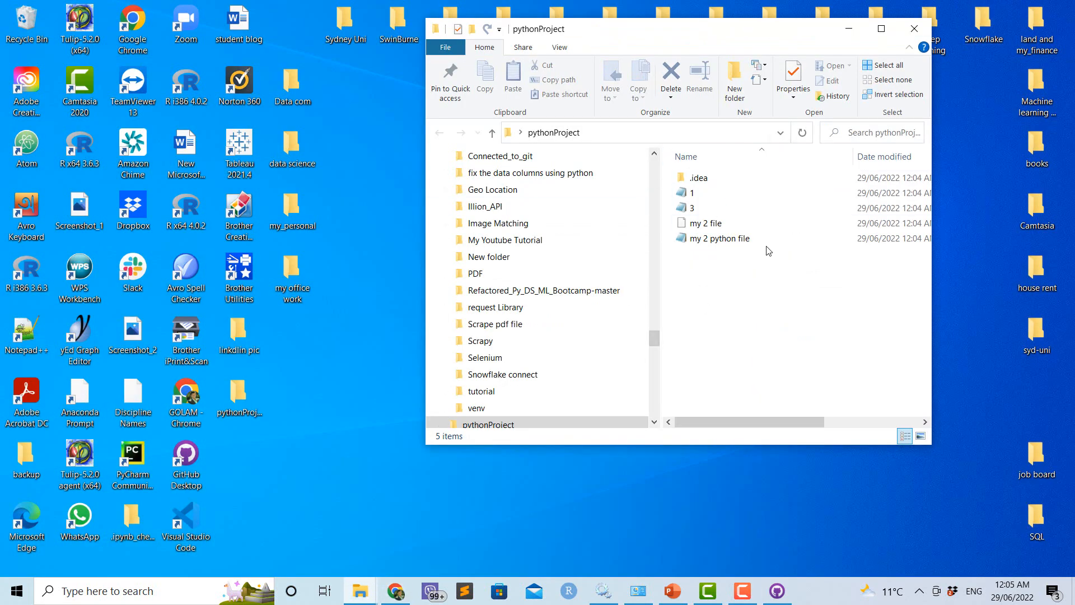
Open file 1 from the pythonProject folder, replace its last line with "----- My changes" and save the file
{"action": "double_click", "coordinate": [696, 194]}
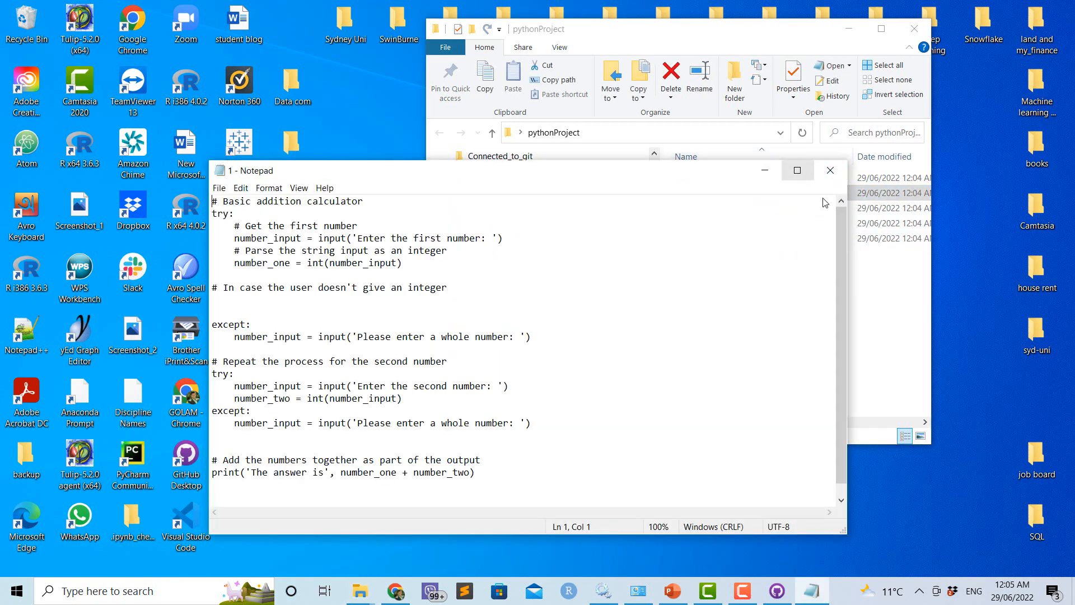
{"action": "left_click_drag", "start_coordinate": [842, 241], "coordinate": [835, 368]}
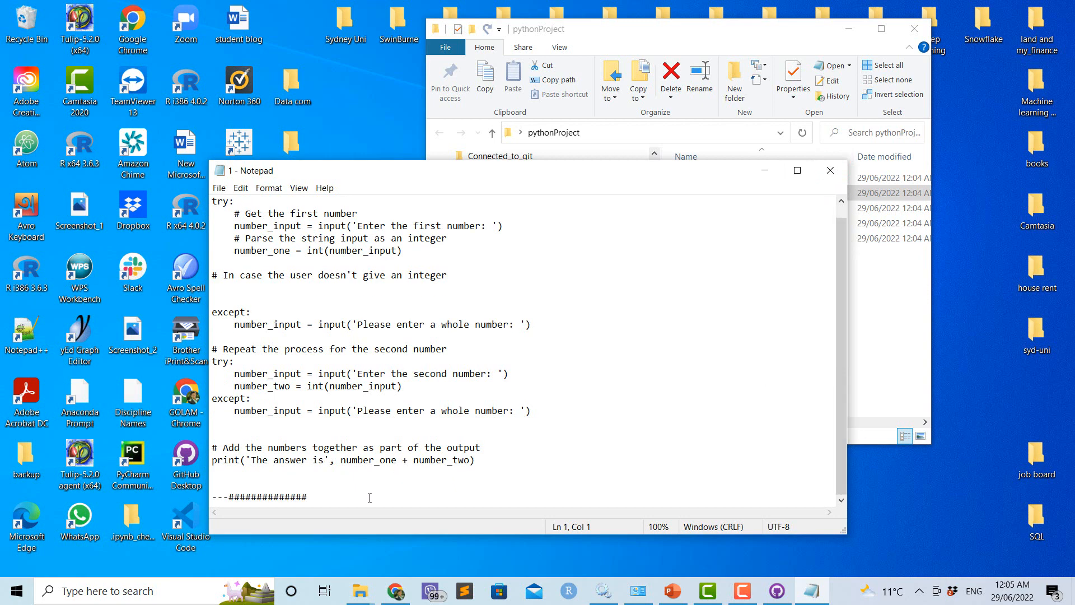
{"action": "left_click_drag", "start_coordinate": [370, 497], "coordinate": [229, 497]}
{"action": "type", "text": "-----"}
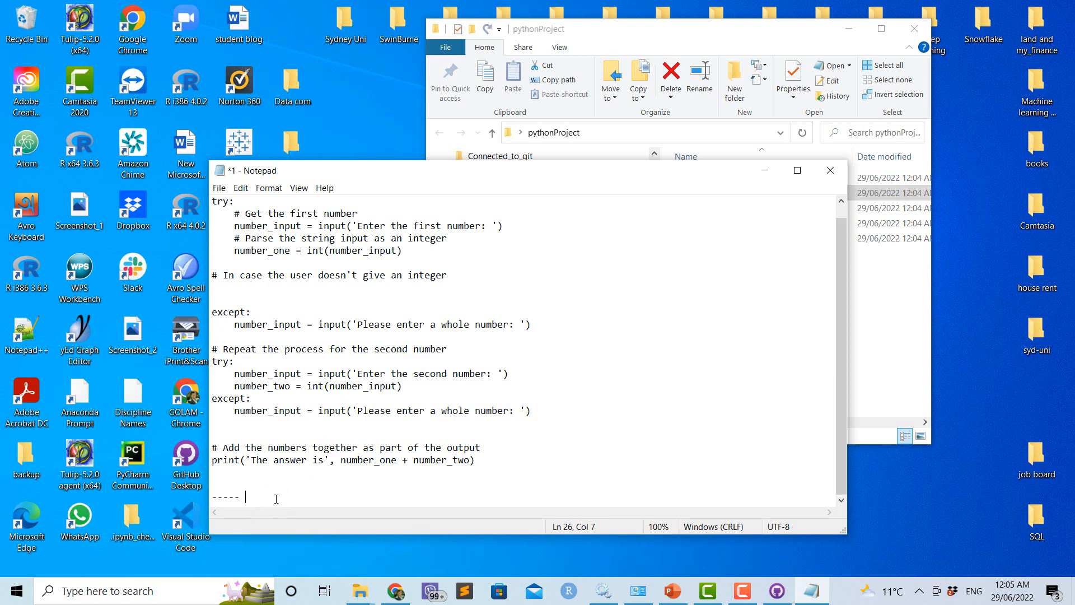
{"action": "type", "text": "My changes"}
{"action": "left_click", "coordinate": [221, 188]}
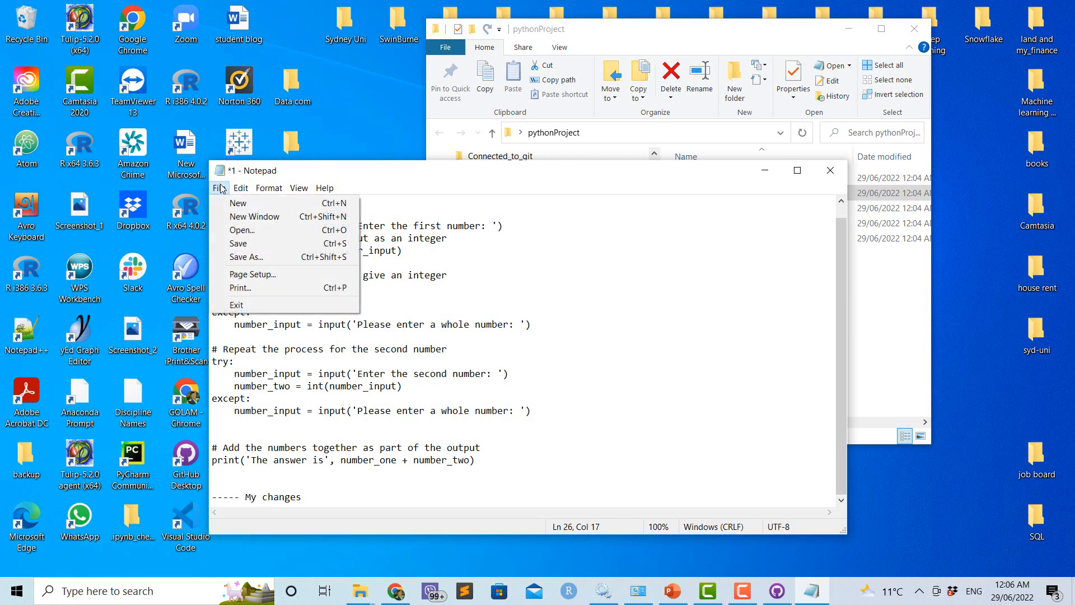
{"action": "left_click", "coordinate": [250, 248]}
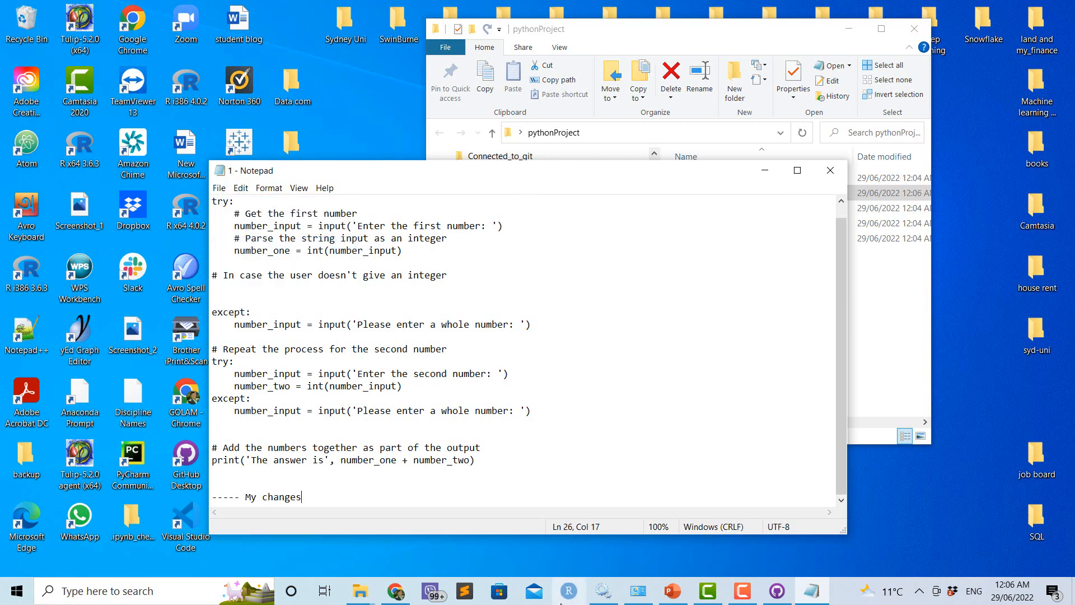
In GitHub Desktop, commit the 1.py change to master with the default summary and push it to origin
{"action": "left_click", "coordinate": [777, 591]}
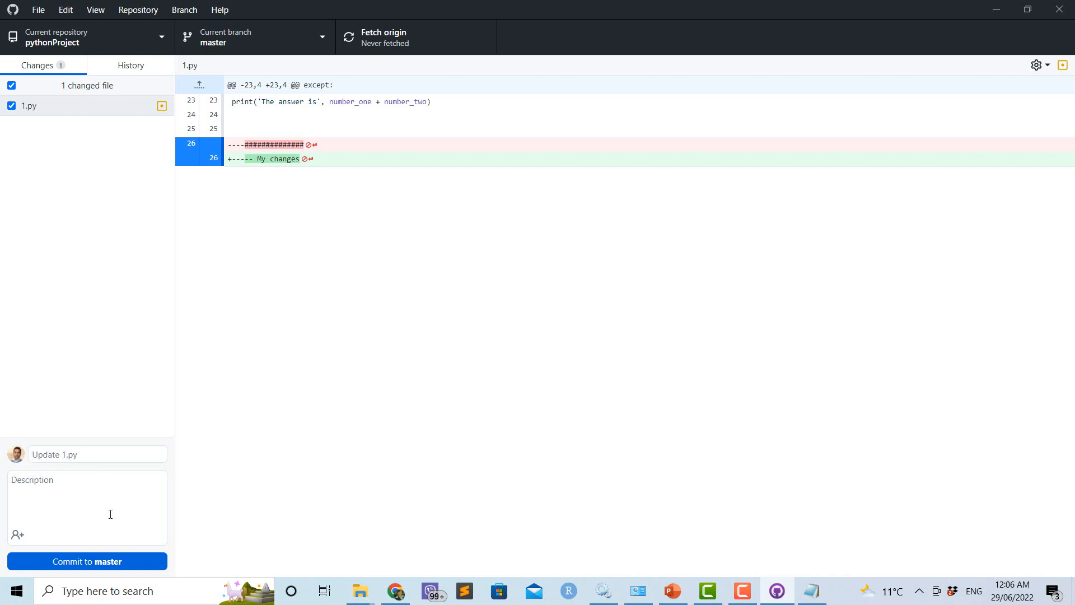
{"action": "left_click", "coordinate": [93, 561]}
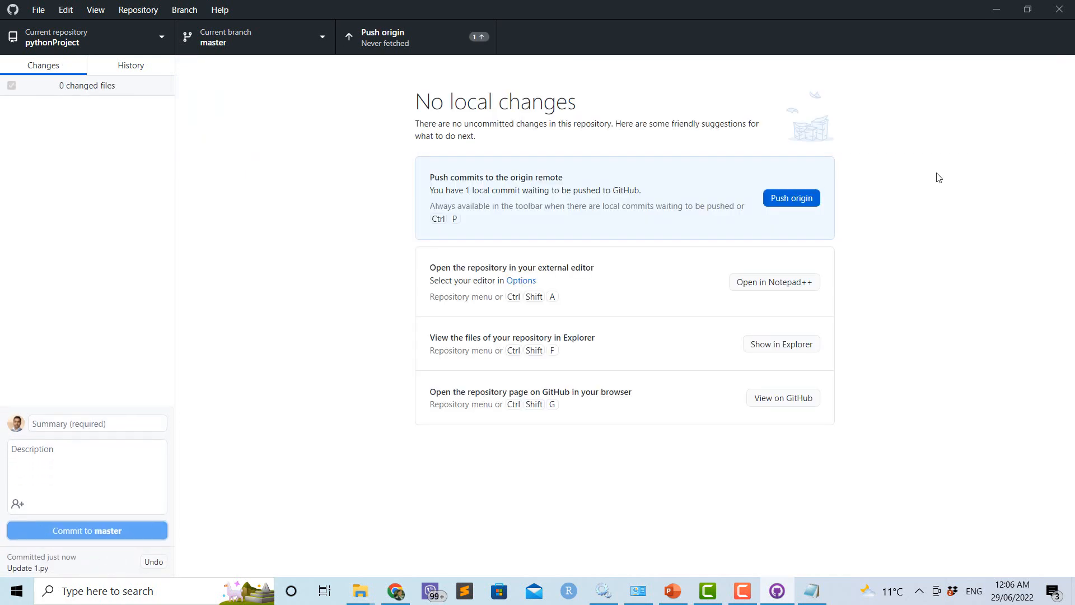
{"action": "left_click", "coordinate": [791, 200]}
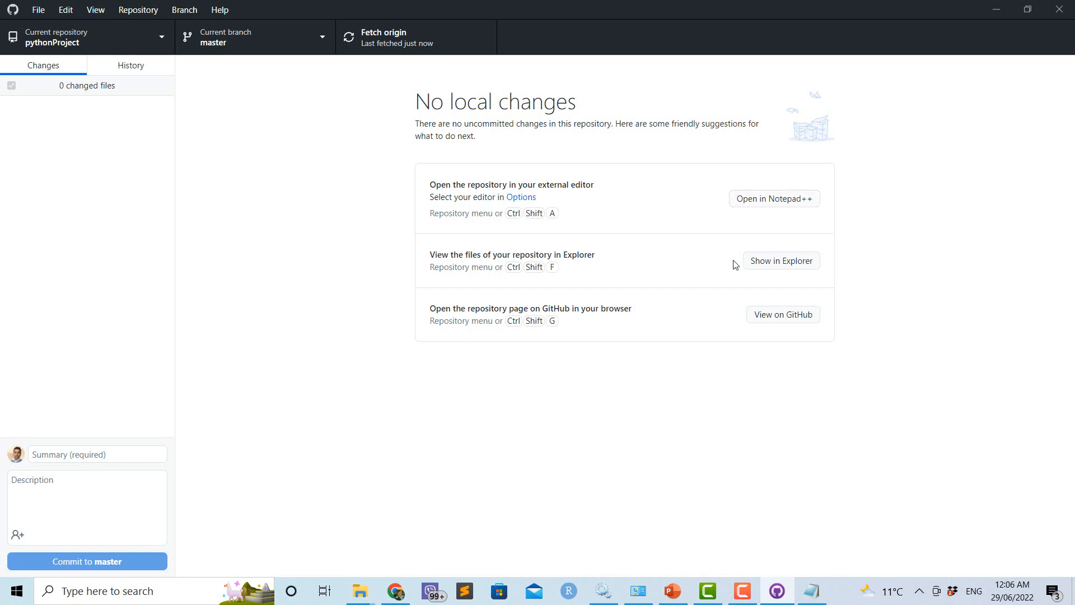
Refresh the pythonProject page in Chrome, open 1.py and check its last line for the pushed edit
{"action": "left_click", "coordinate": [396, 592]}
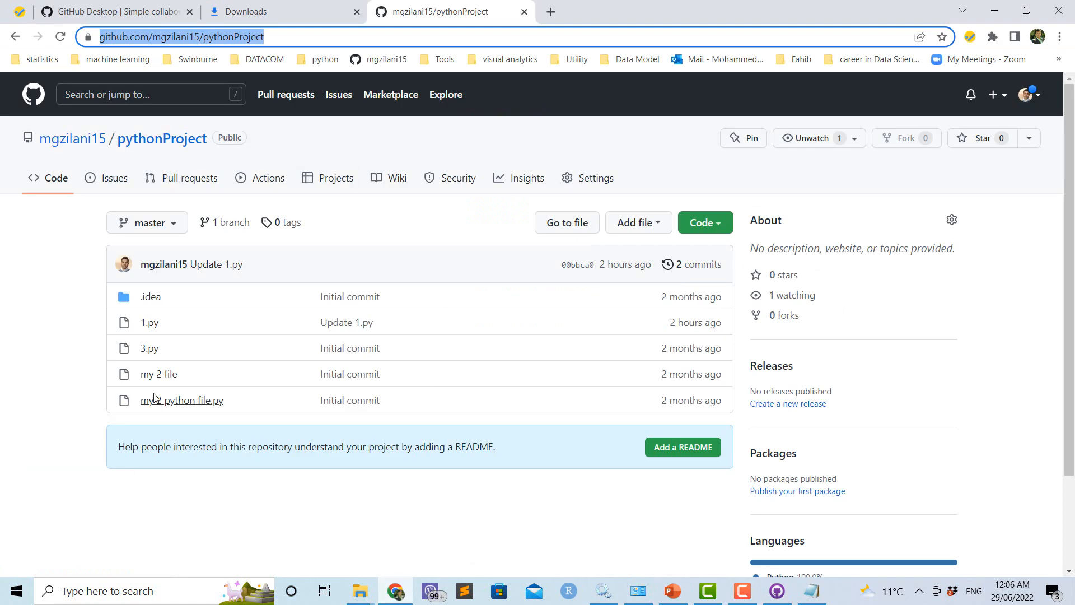
{"action": "left_click", "coordinate": [59, 37]}
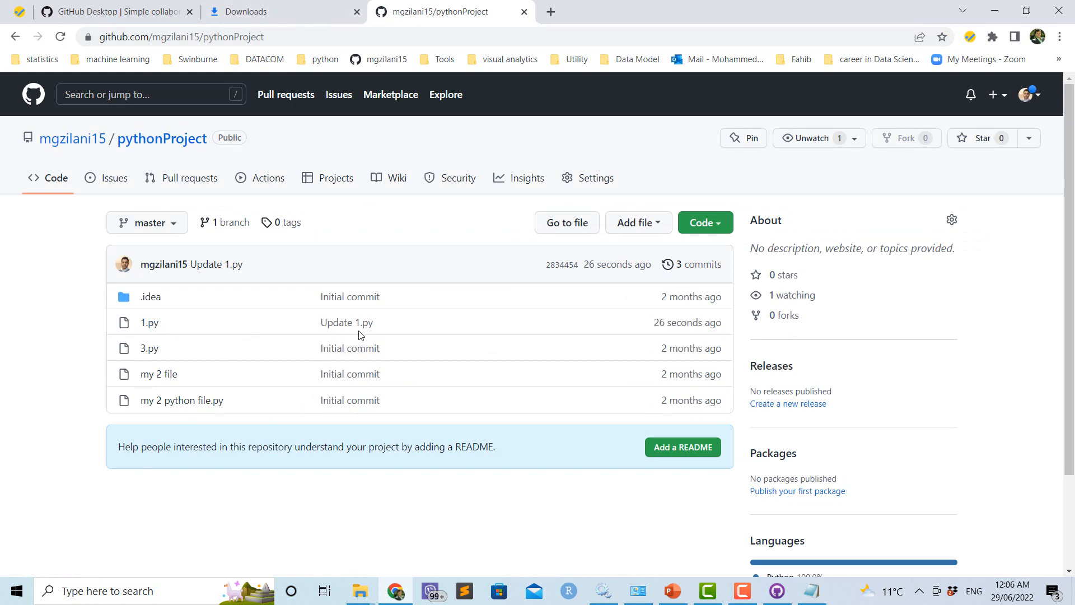
{"action": "left_click", "coordinate": [150, 324]}
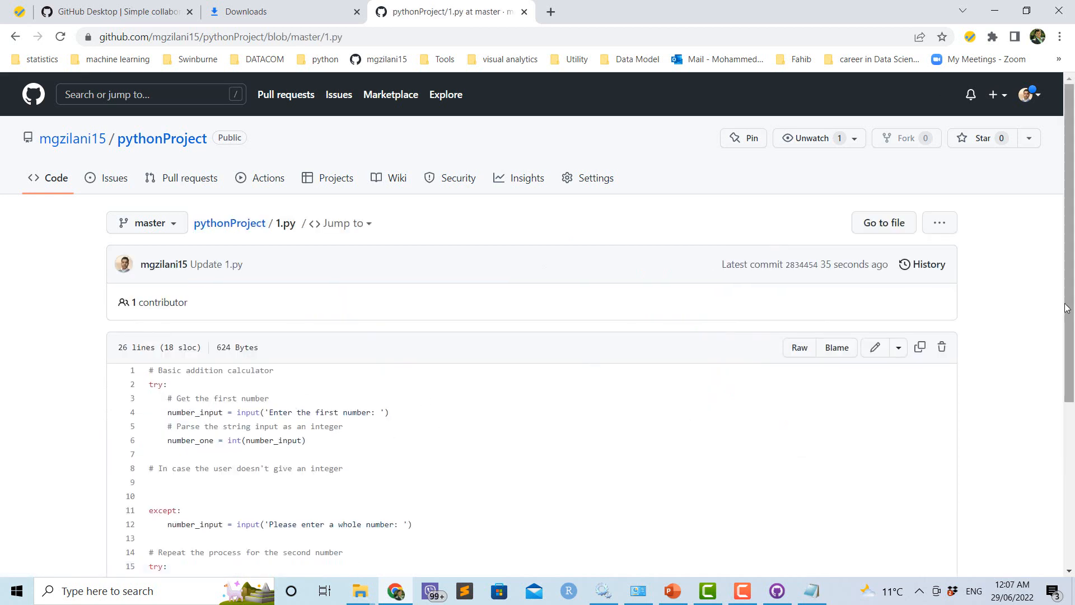
{"action": "left_click_drag", "start_coordinate": [1070, 307], "coordinate": [1069, 444]}
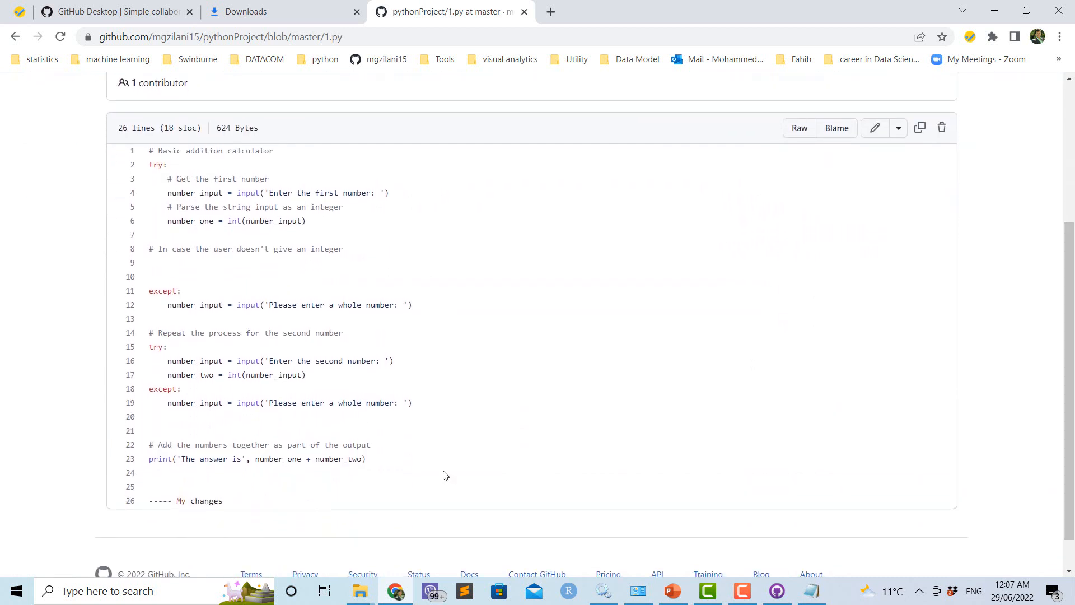
{"action": "left_click_drag", "start_coordinate": [235, 503], "coordinate": [144, 507]}
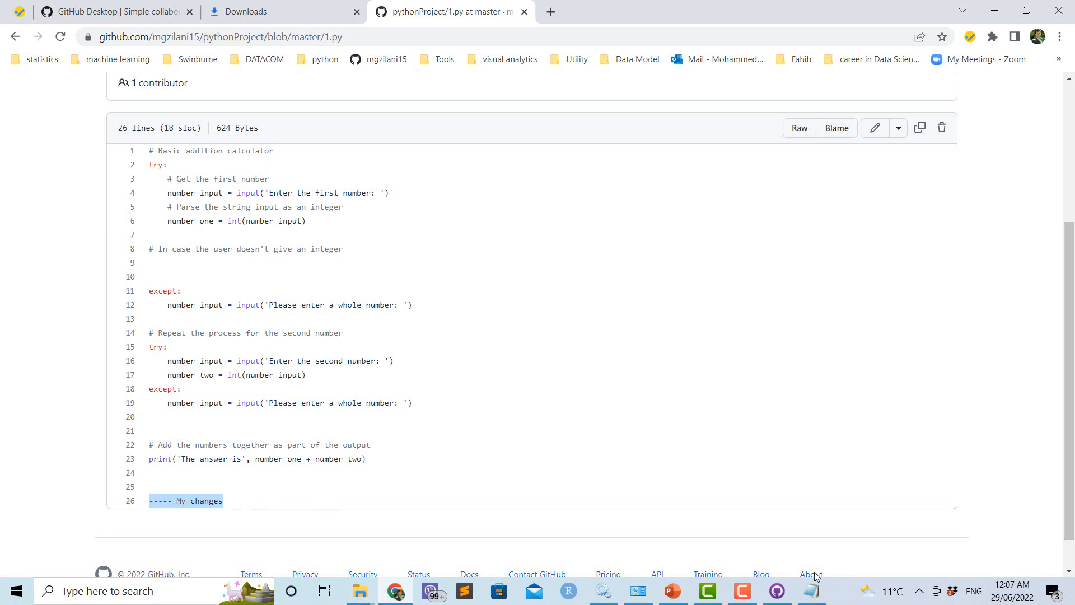
{"action": "mouse_move", "coordinate": [823, 600]}
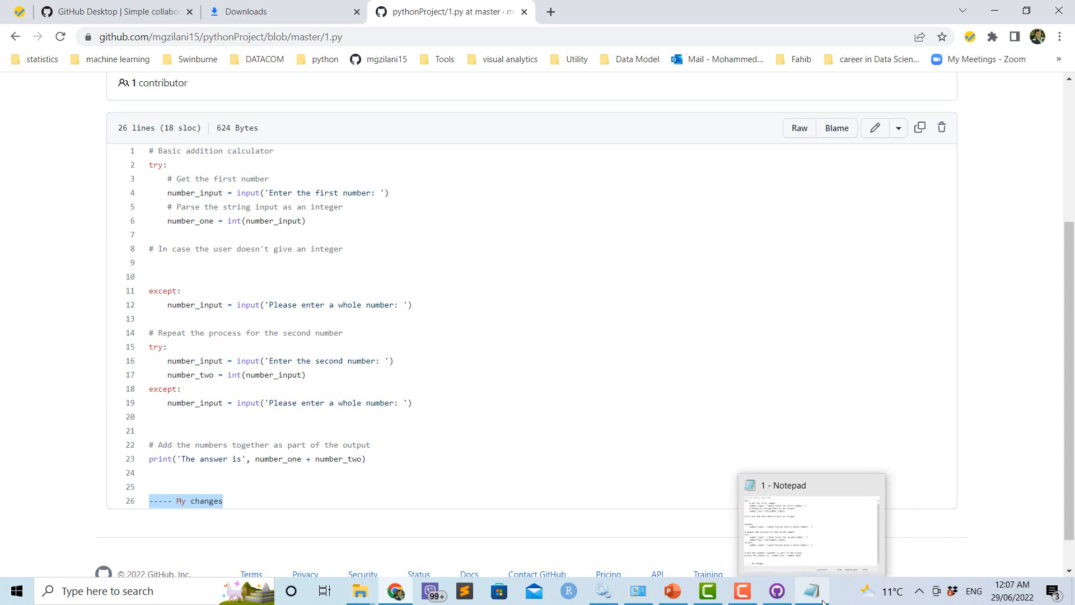
{"action": "left_click", "coordinate": [787, 594]}
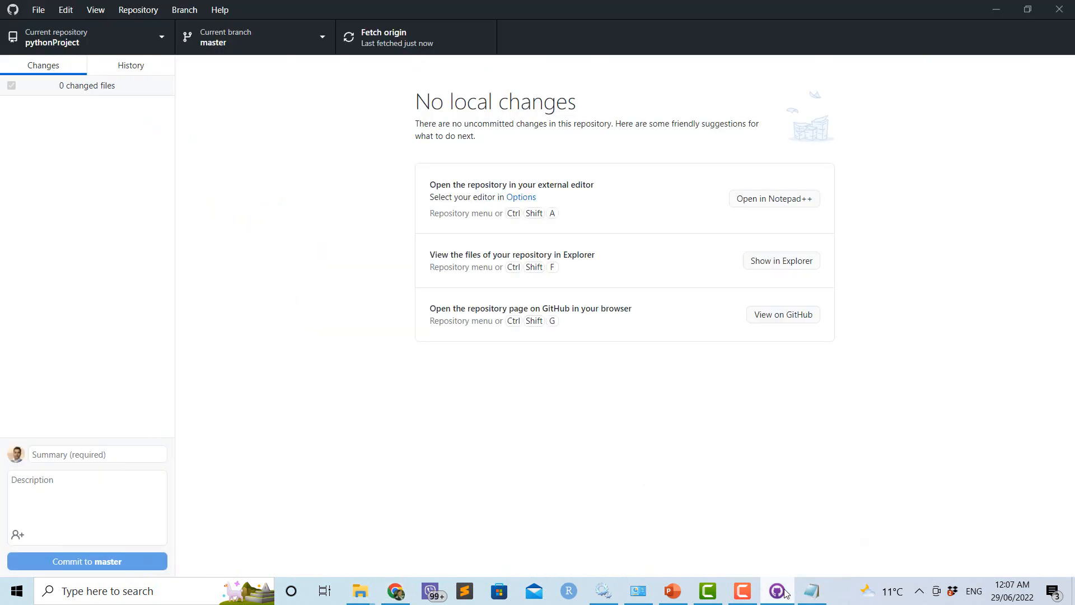
{"action": "left_click", "coordinate": [787, 594]}
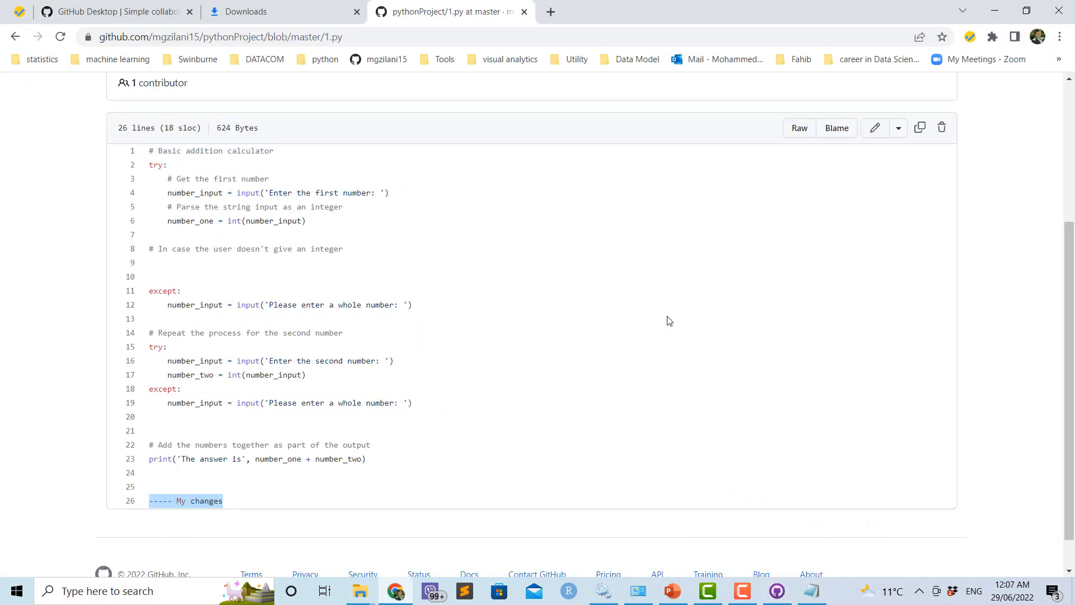